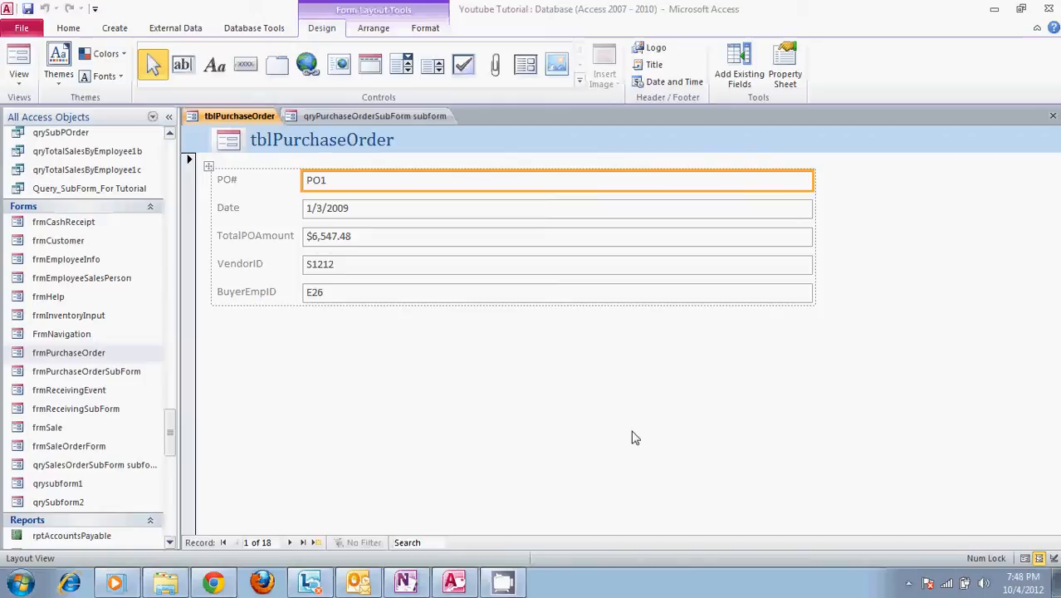
- Open the frmPurchaseOrder form, browse its first few purchase orders with their item lists, and close it
double_click(103, 353)
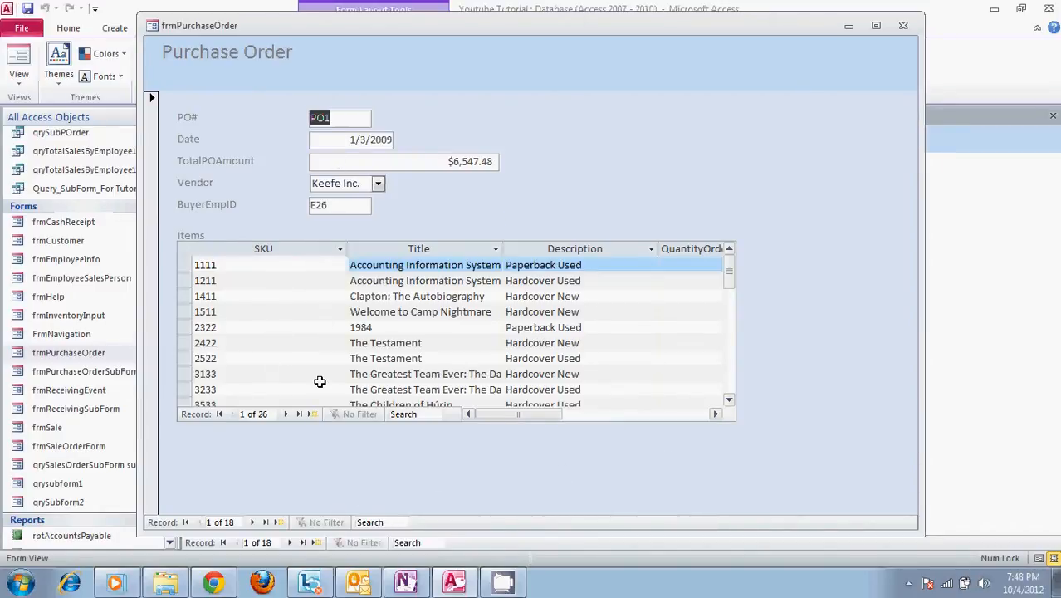
left_click(254, 522)
left_click(254, 522)
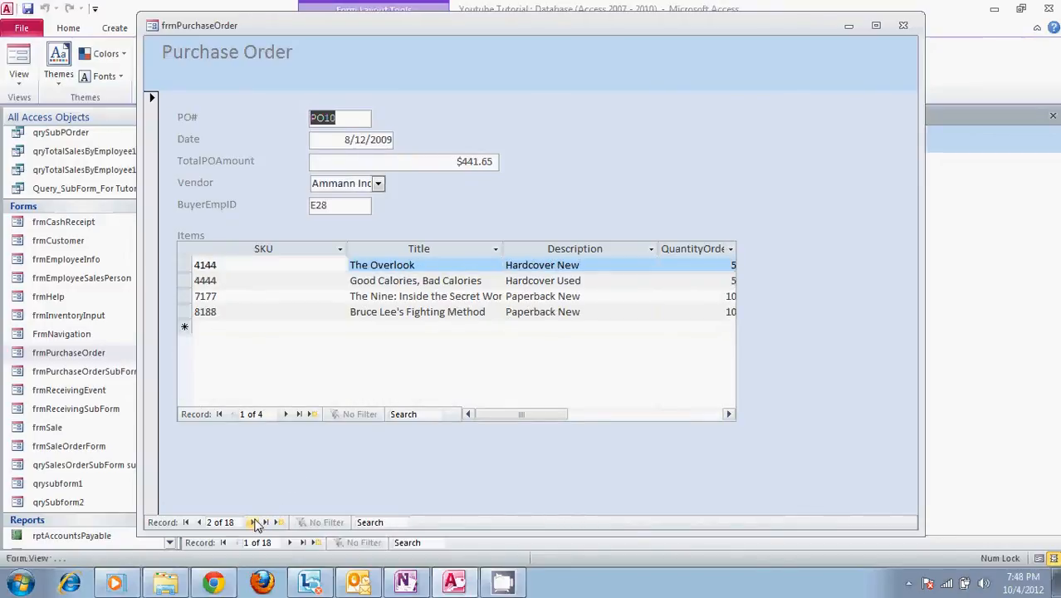
left_click(254, 522)
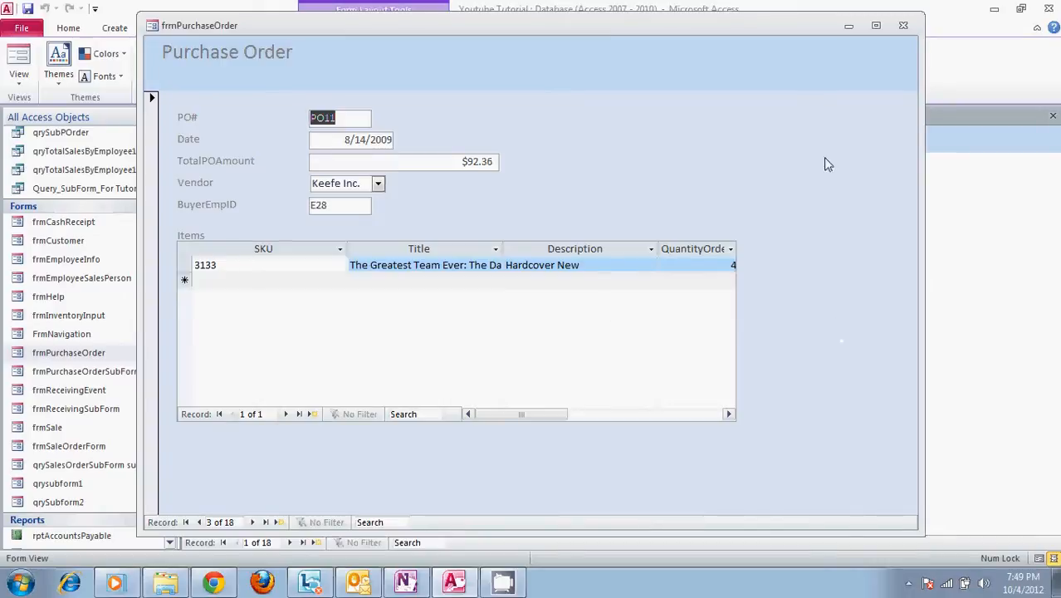
left_click(905, 29)
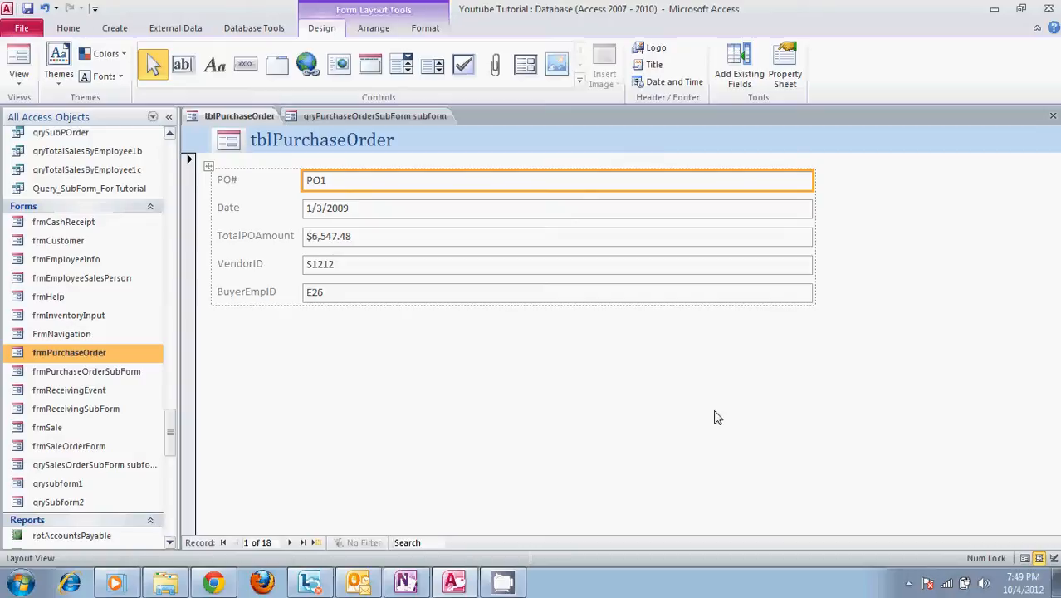
- Review all columns of the qryPurchaseOrderSubForm subform datasheet and return to the tblPurchaseOrder form
left_click(387, 117)
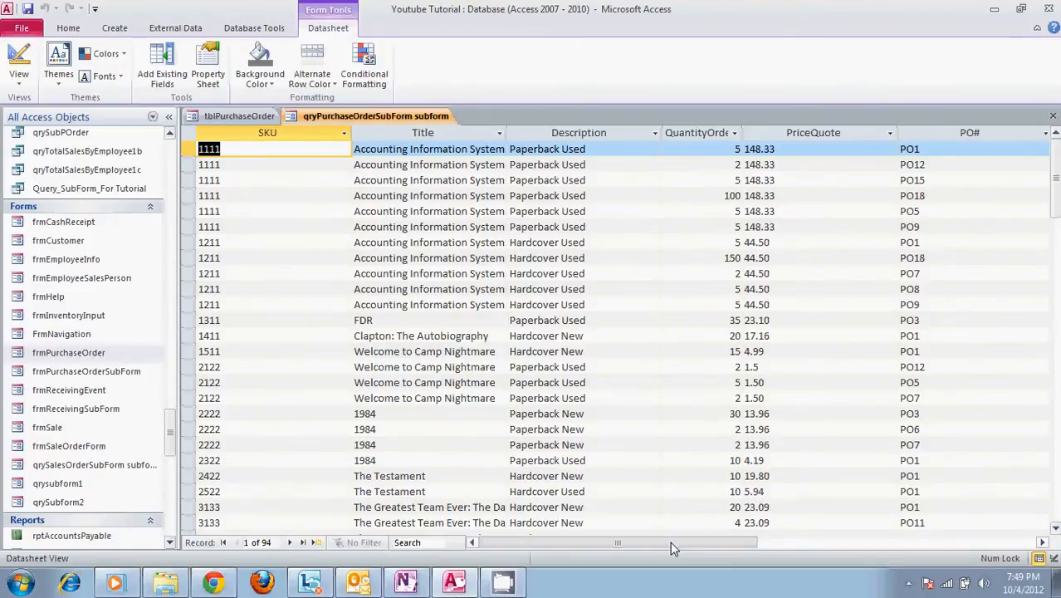
left_click_drag(670, 542, 786, 546)
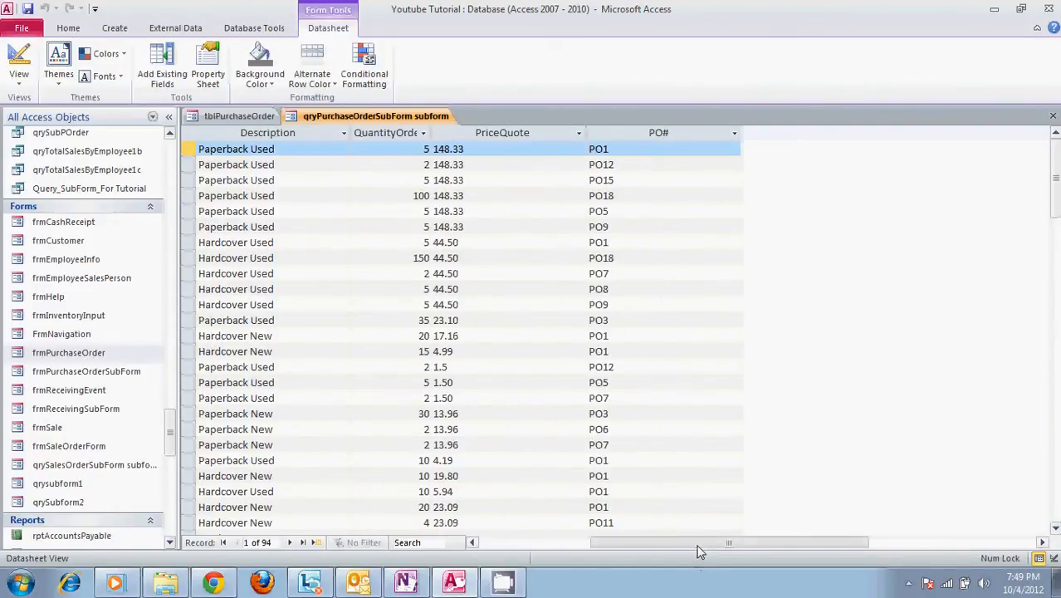
left_click_drag(697, 544, 546, 546)
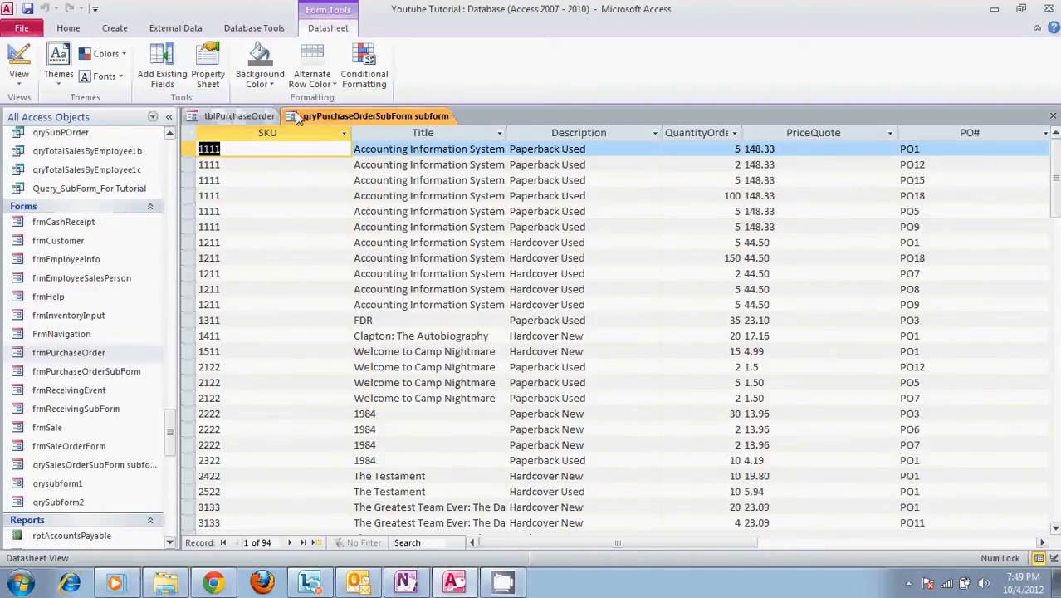
left_click(245, 116)
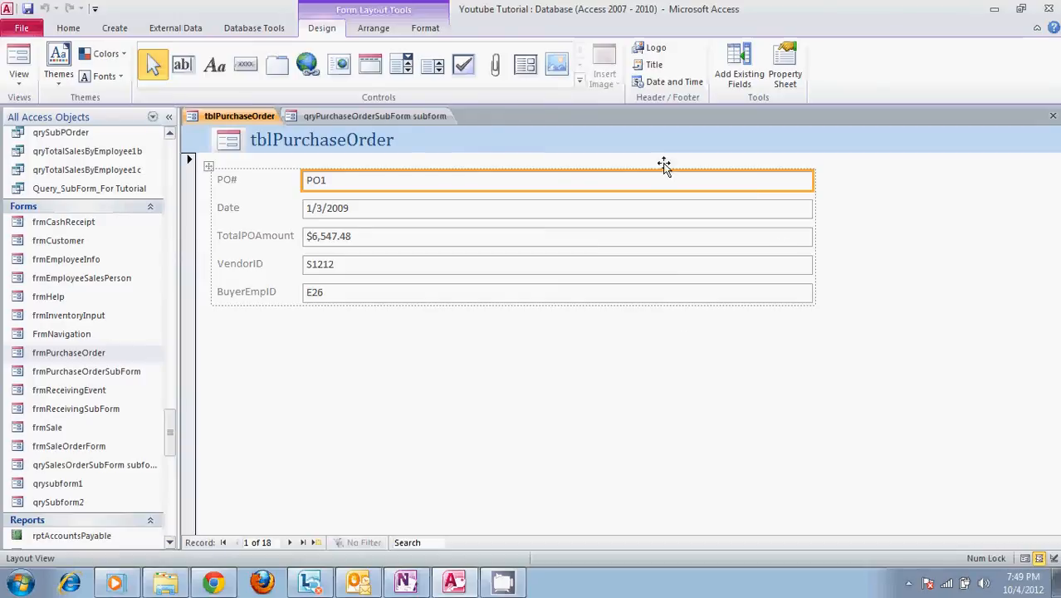
left_click_drag(170, 421, 166, 144)
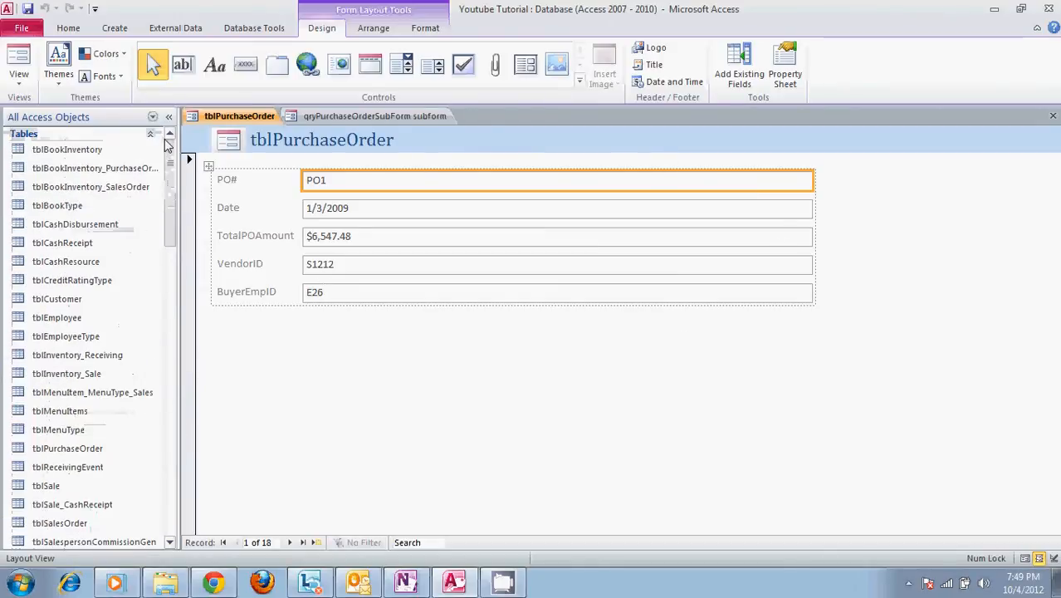
left_click(87, 225)
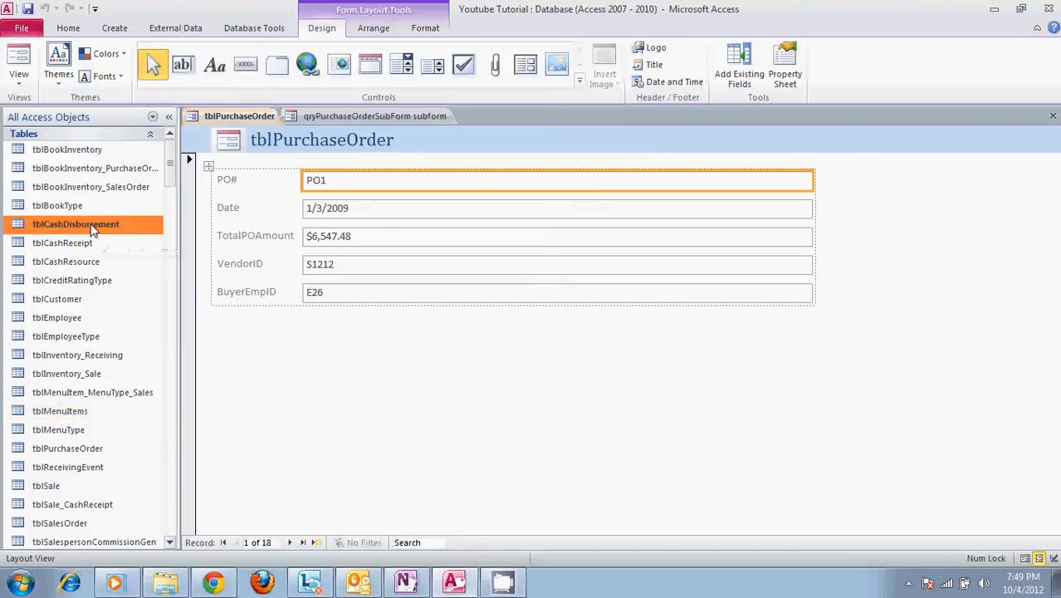
left_click(114, 27)
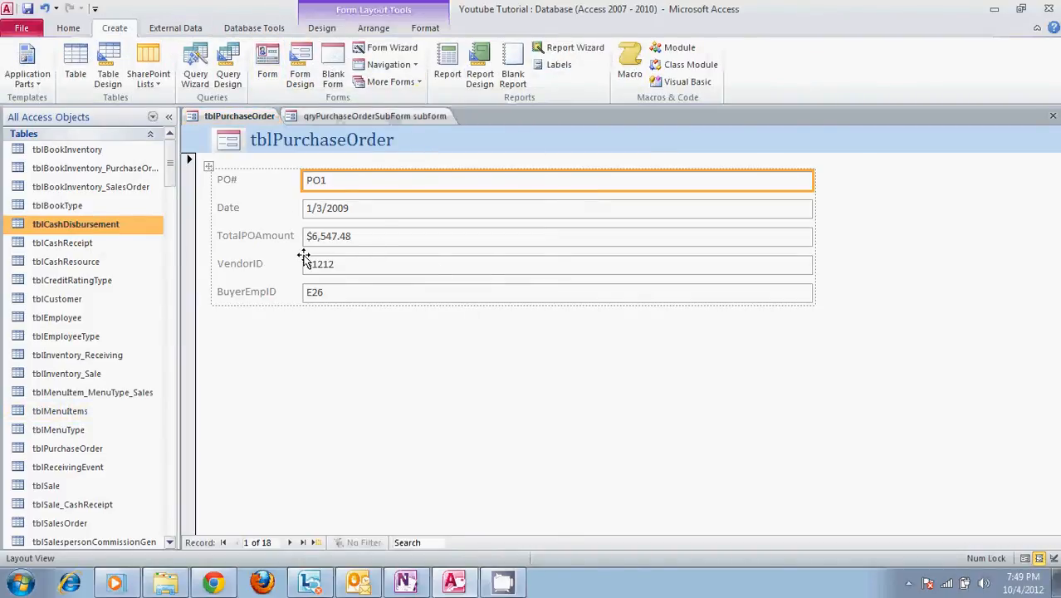
left_click(147, 138)
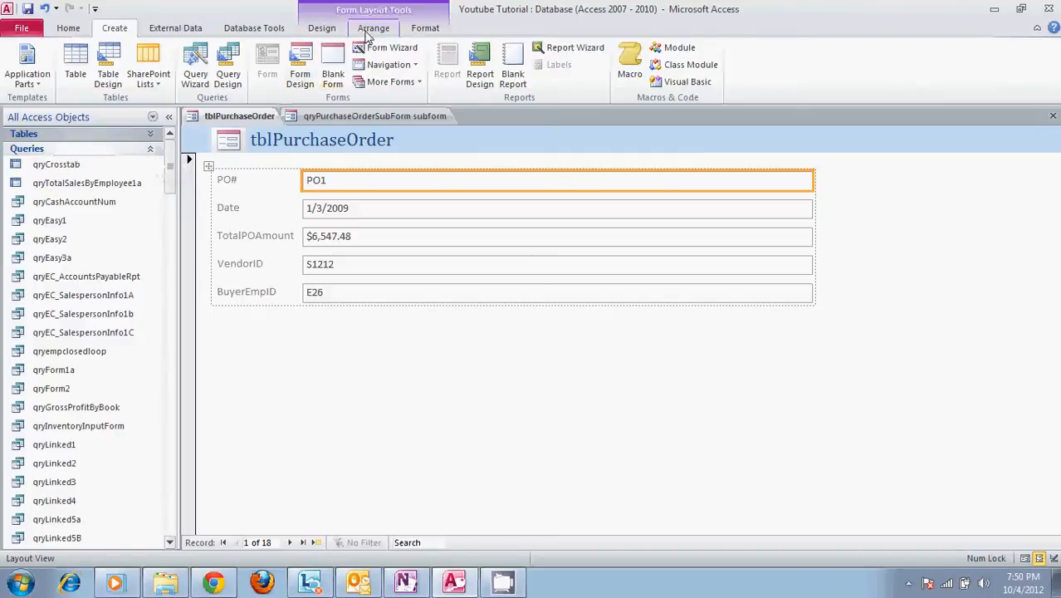
- Insert a Subform/Subreport control below the BuyerEmpID field of the tblPurchaseOrder form and enlarge it in width and height
left_click(337, 31)
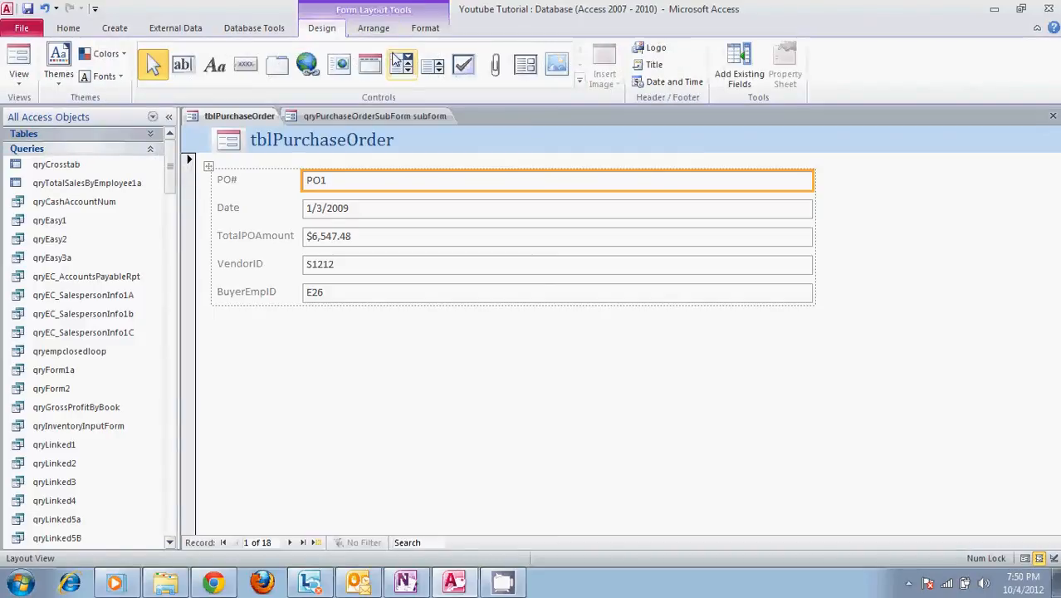
left_click(535, 66)
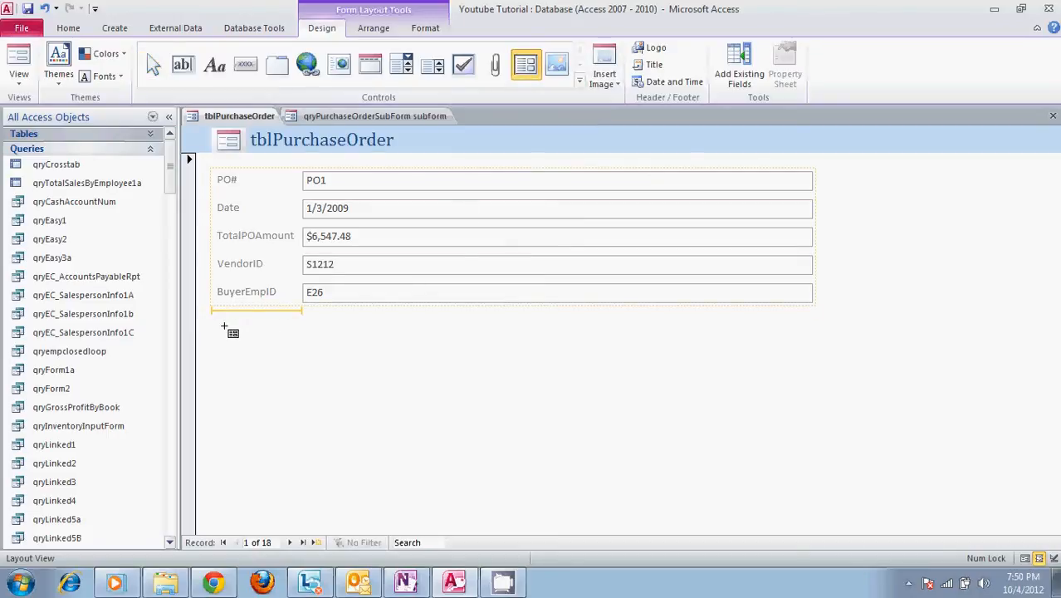
left_click(712, 357)
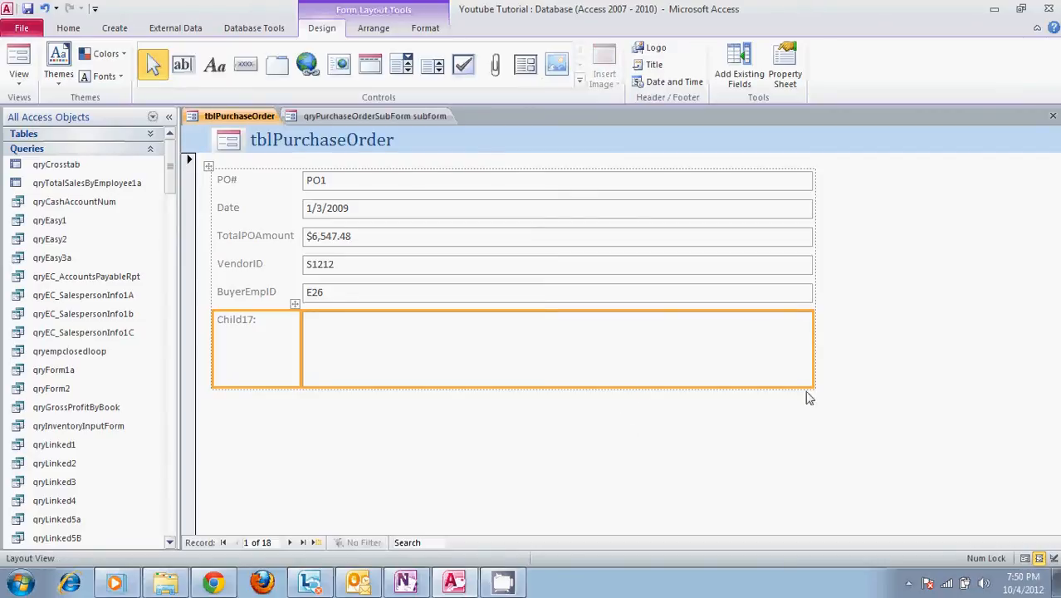
left_click_drag(813, 386, 839, 457)
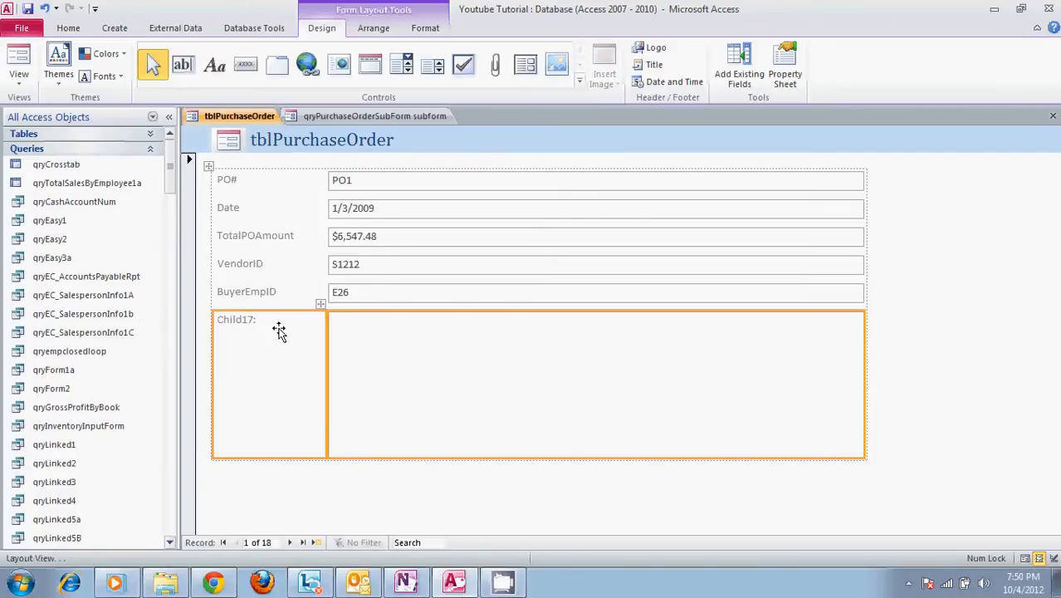
- Switch the form to Design View and display the properties of the unbound subform control
left_click(19, 65)
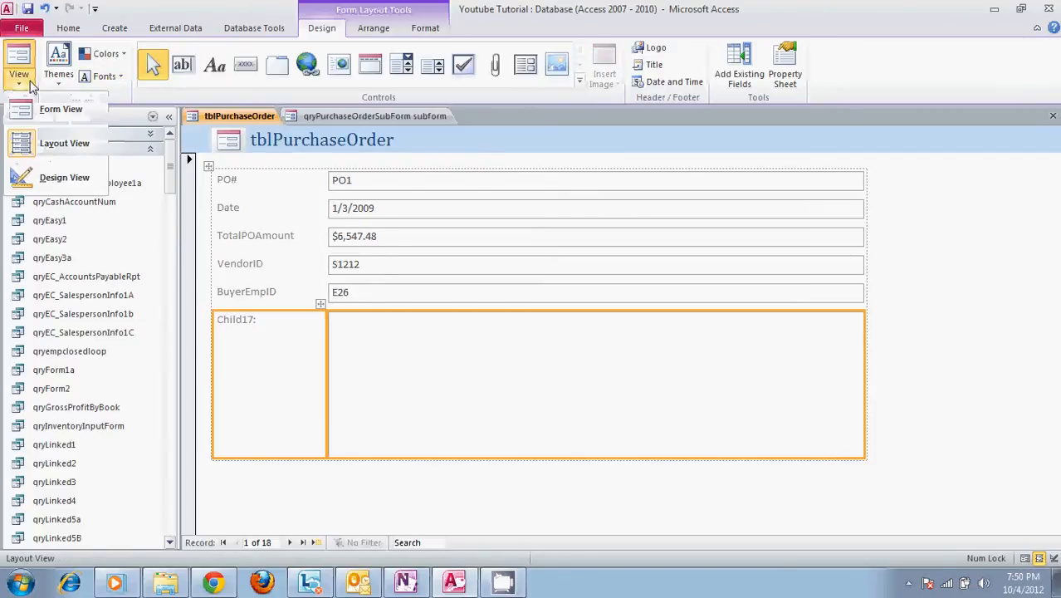
left_click(48, 179)
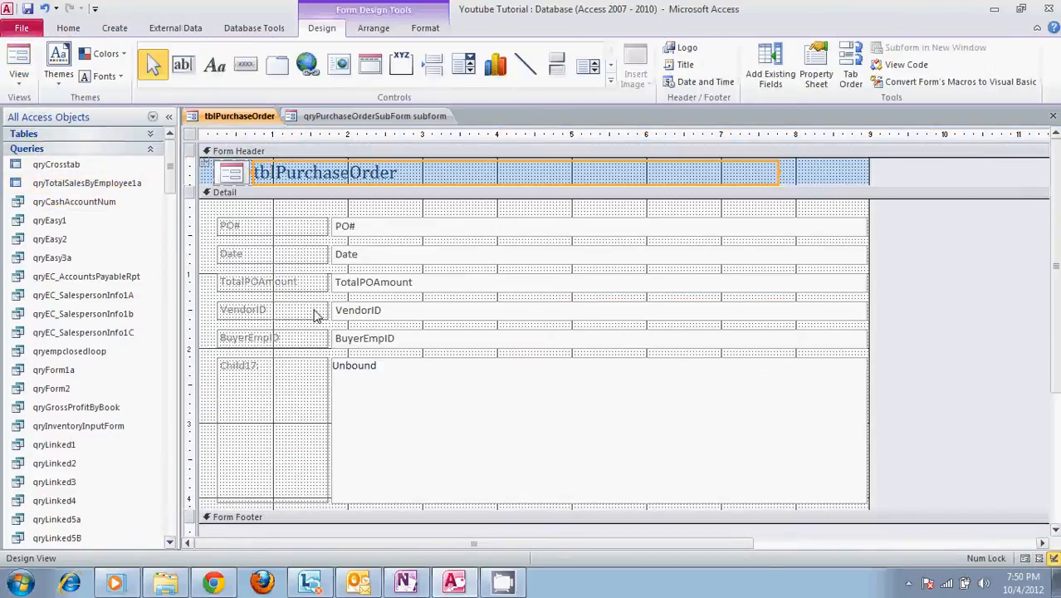
left_click(818, 75)
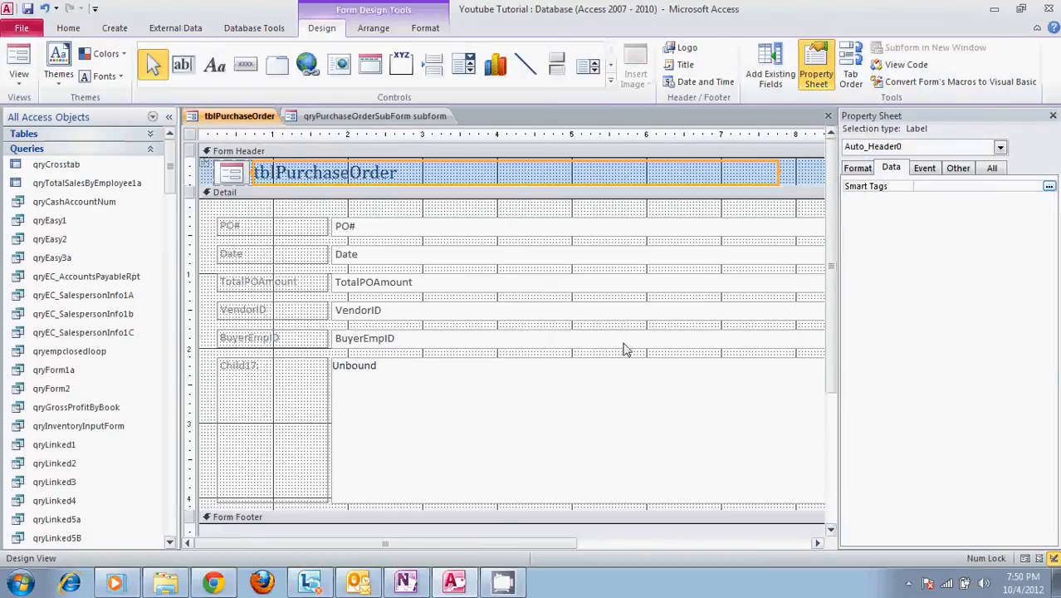
left_click(603, 382)
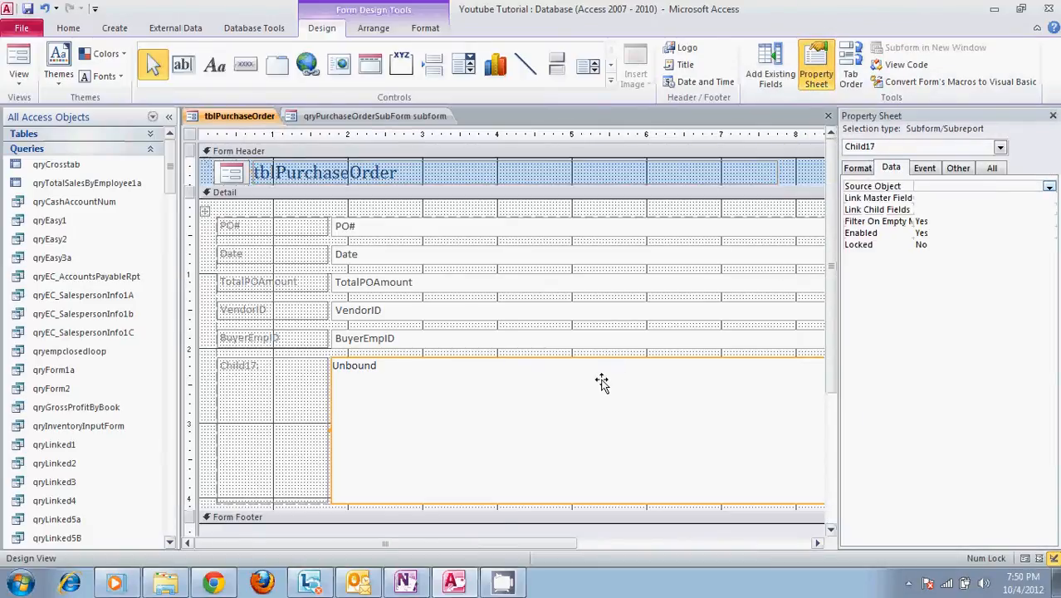
- Set the subform control's Source Object to the form frmPurchaseOrderSubForm and close its properties
left_click(1049, 188)
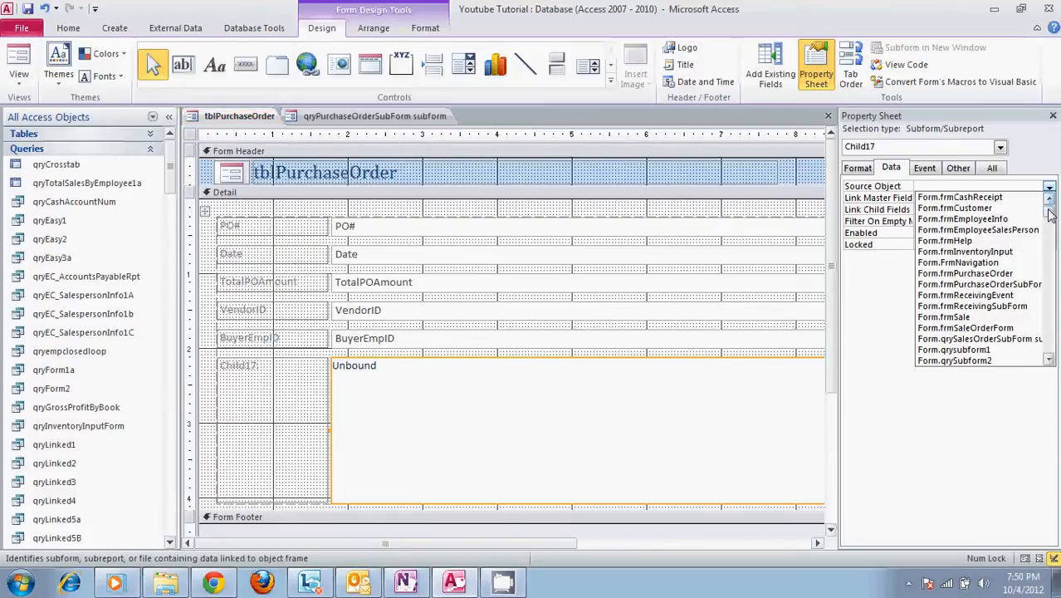
mouse_move(1049, 215)
left_mouse_down()
mouse_move(1049, 356)
mouse_move(1051, 203)
left_mouse_up()
left_click_drag(1049, 220, 1051, 214)
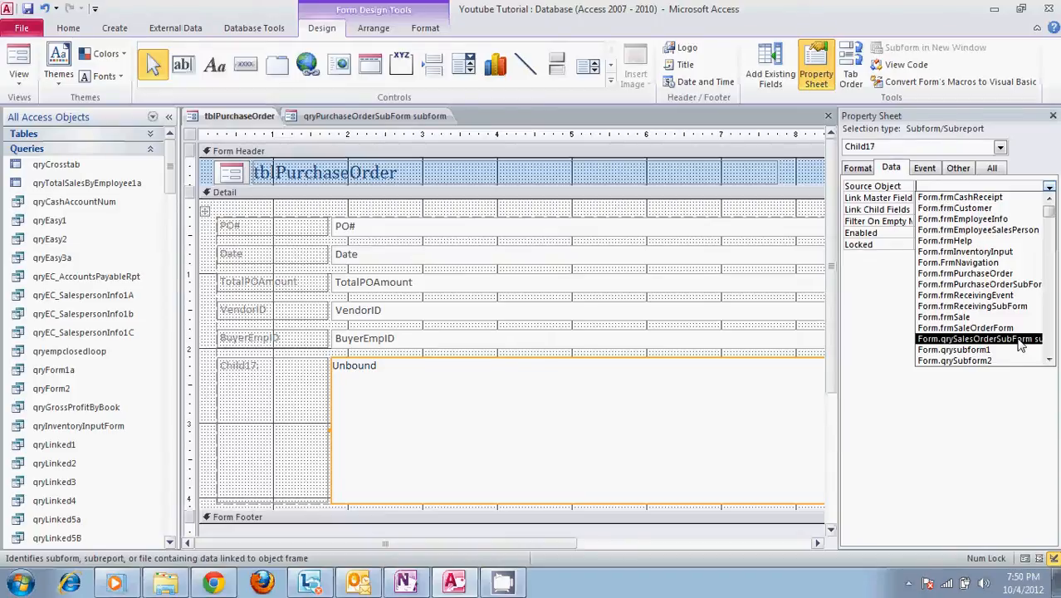
left_click(1050, 360)
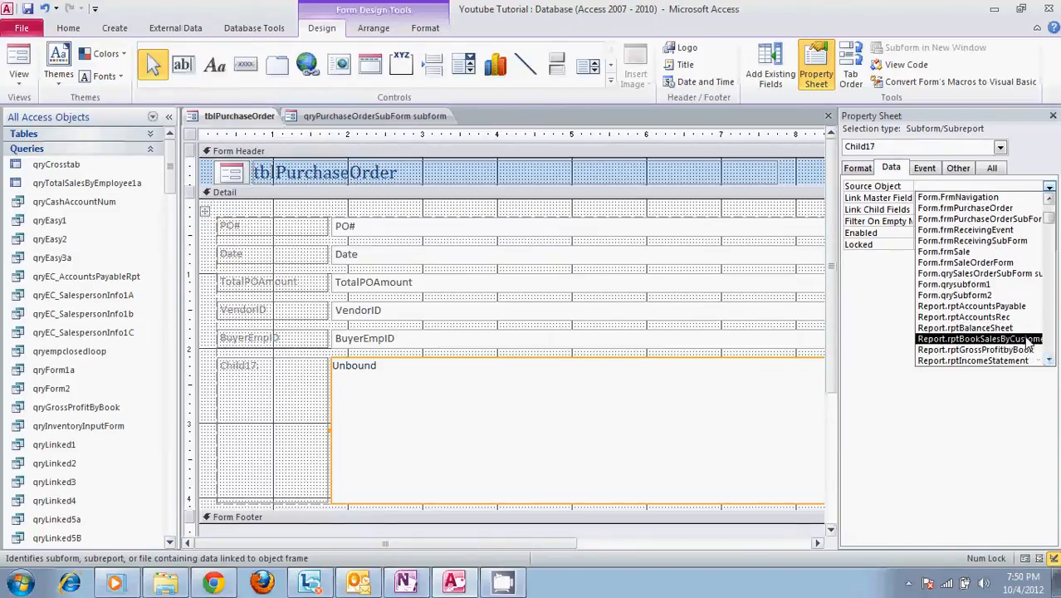
left_click(1048, 362)
left_click(1049, 362)
left_click(1049, 362)
left_click(1050, 362)
left_click(1050, 362)
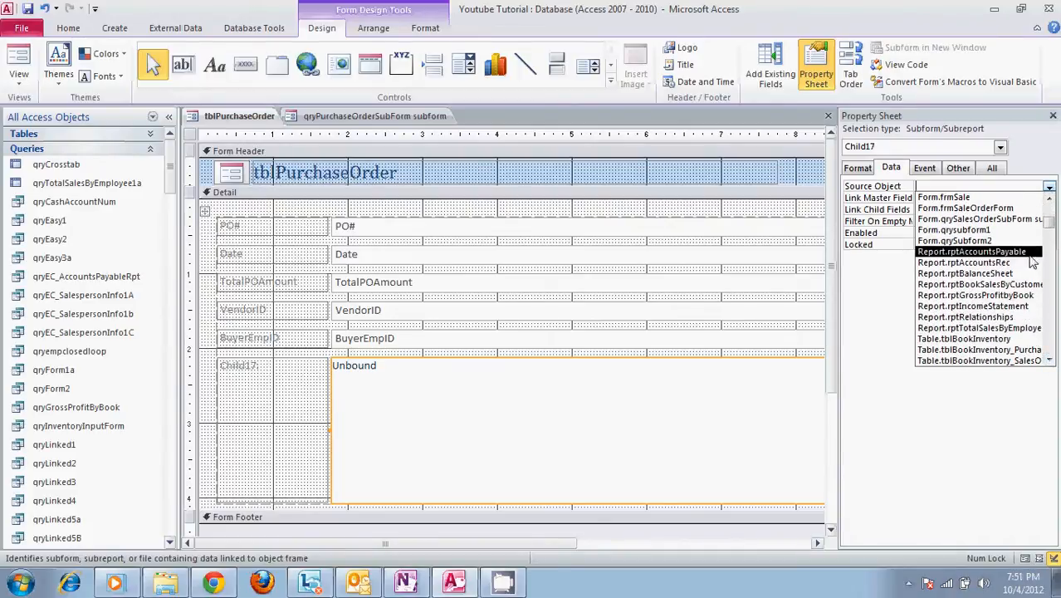
left_click(1050, 197)
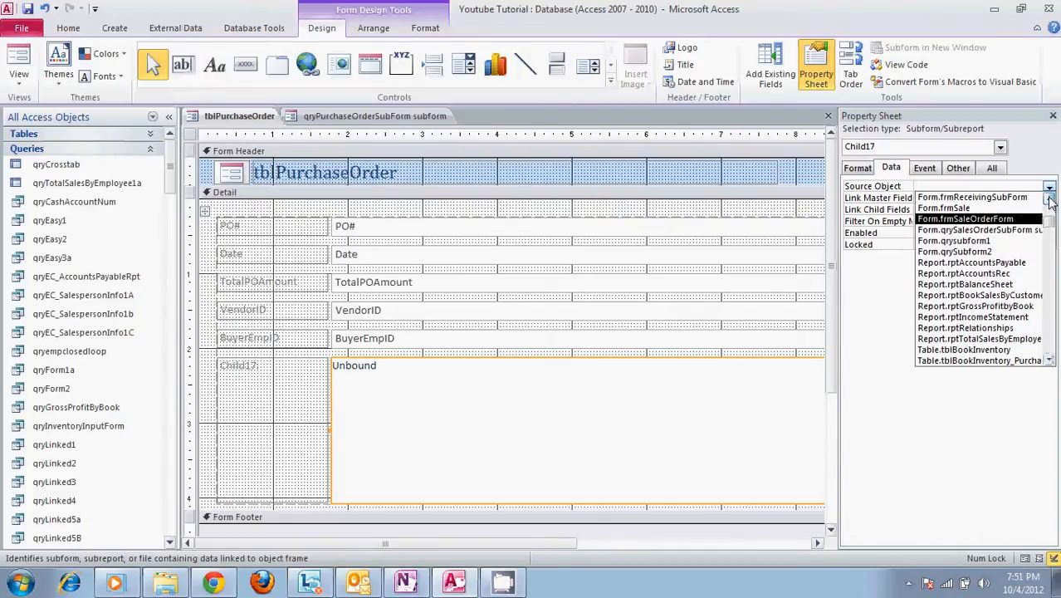
left_click(1050, 198)
left_click(1049, 198)
left_click(1050, 198)
left_click(1050, 197)
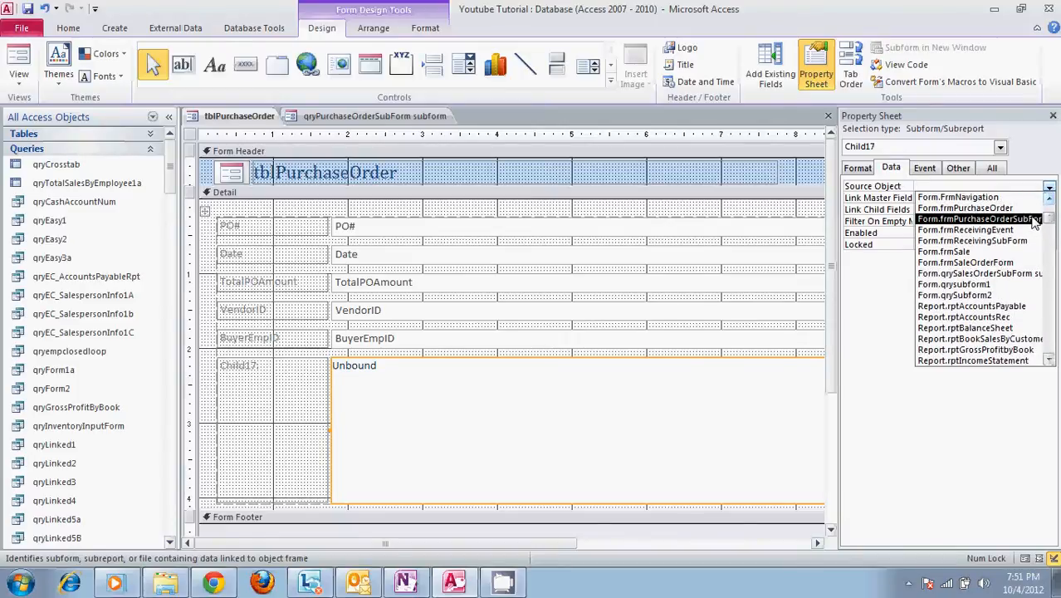
left_click(1034, 220)
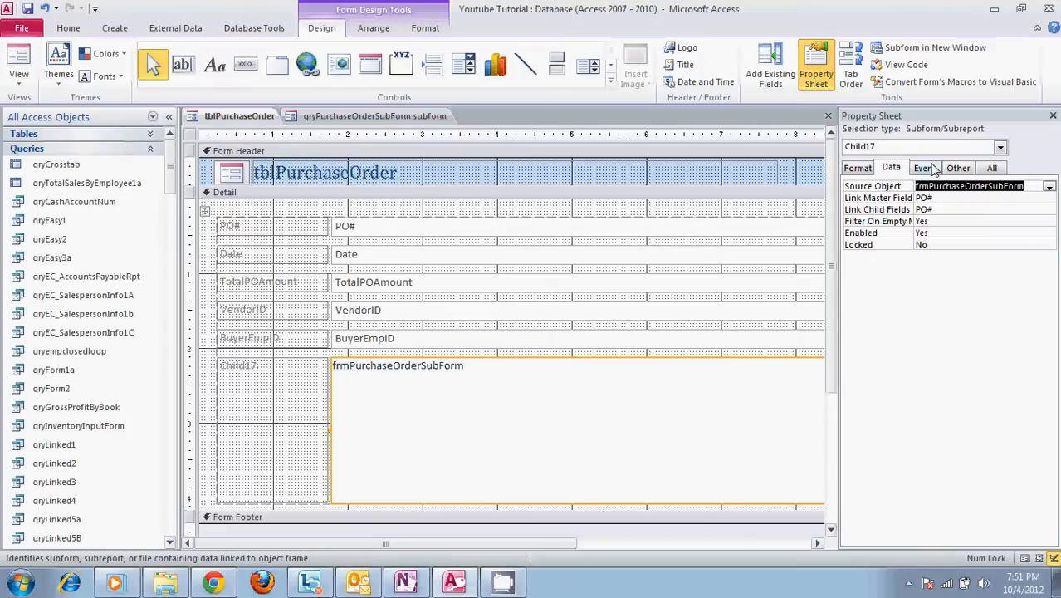
left_click(865, 170)
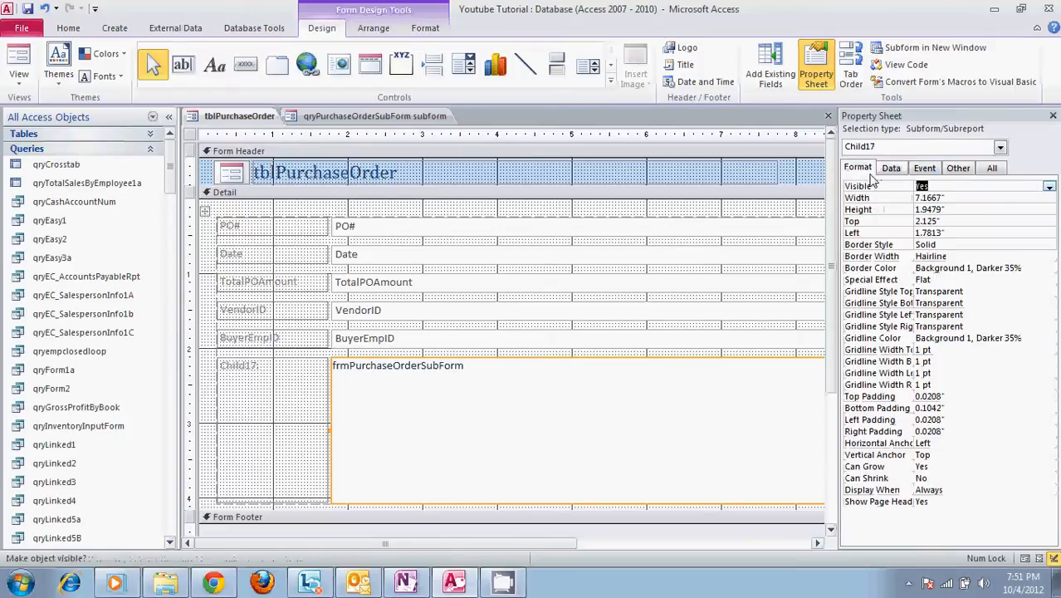
left_click(1052, 119)
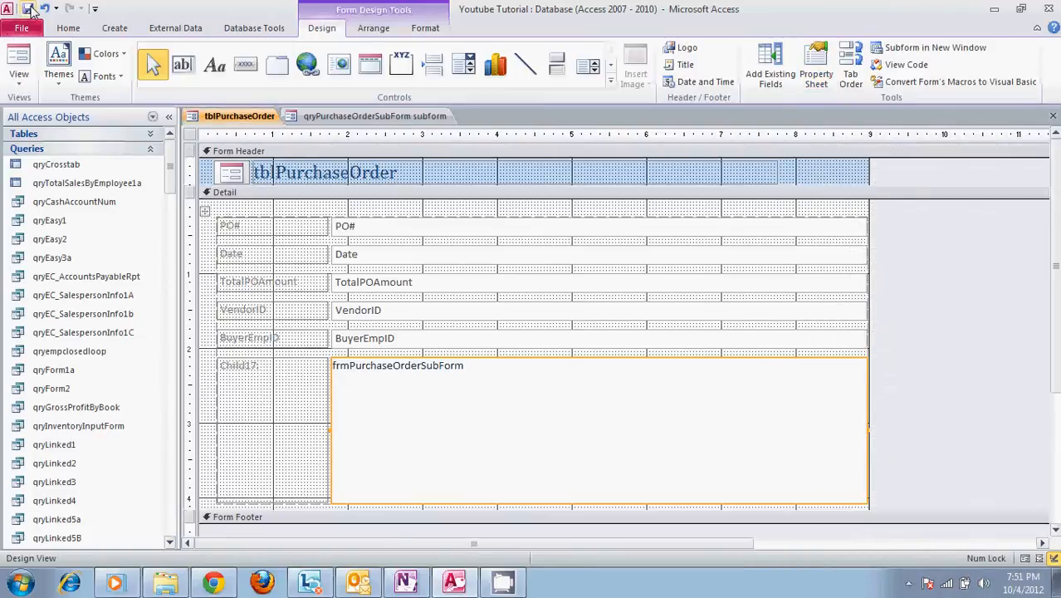
- Save the form under the name Youtube Test
left_click(27, 9)
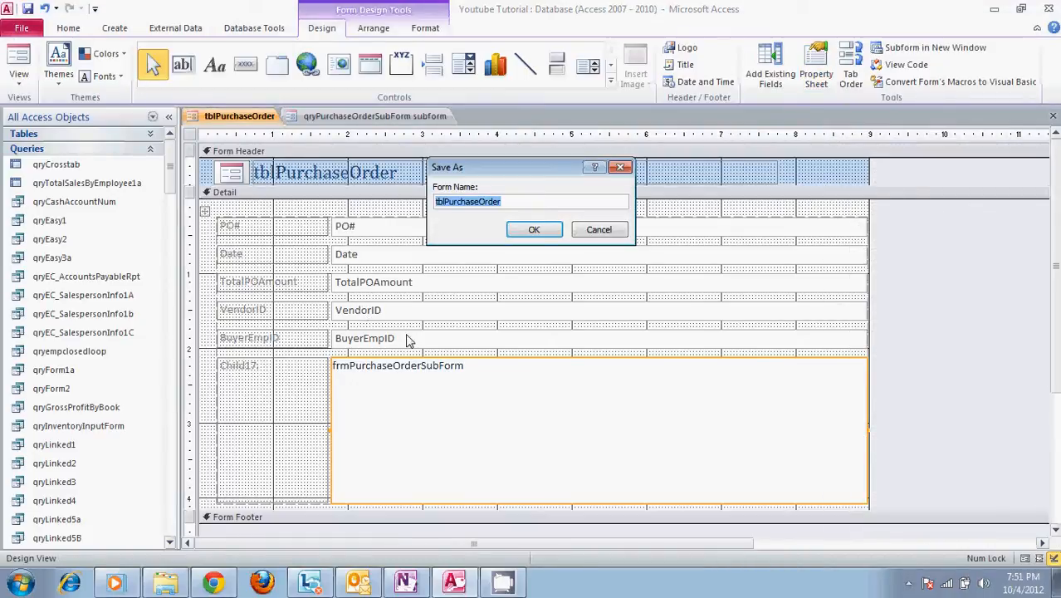
type("Youtube")
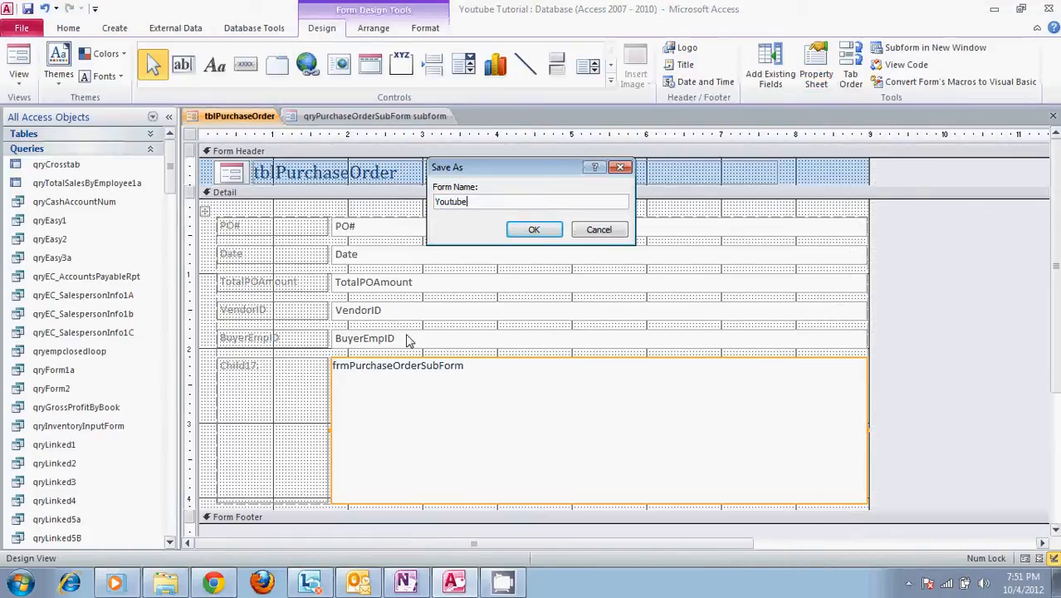
type(" Trst")
key("Return")
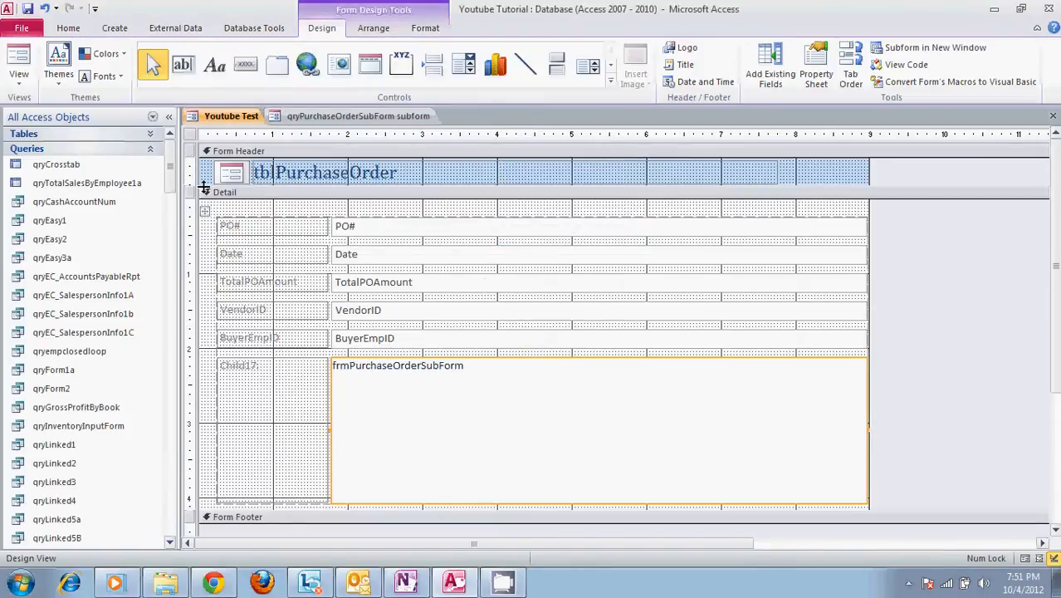
- Show the form in Form View and advance through the purchase orders to the third record to check the linked items
left_click(18, 79)
left_click(59, 109)
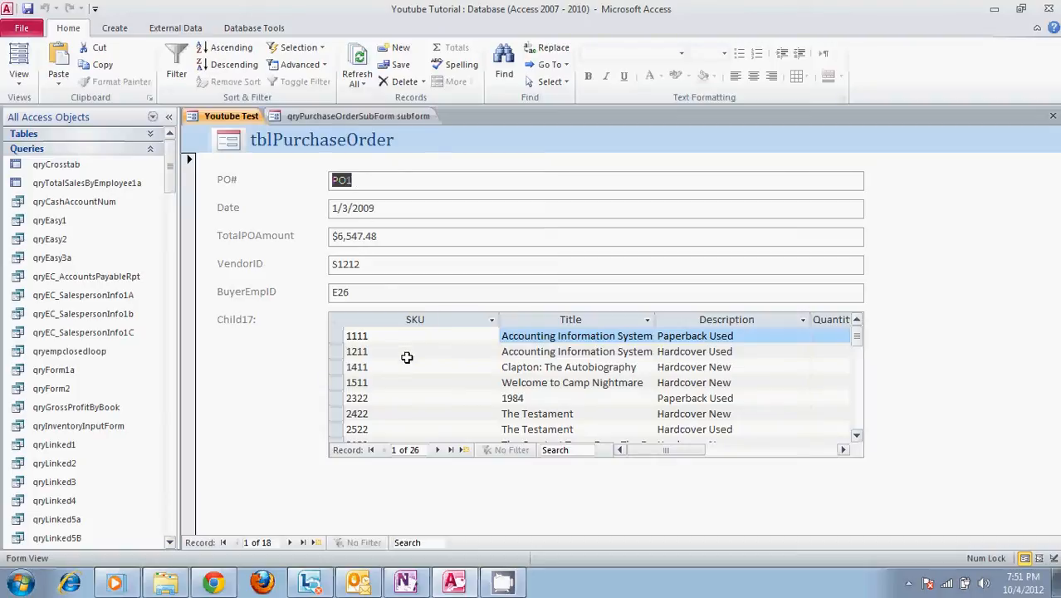
left_click(291, 542)
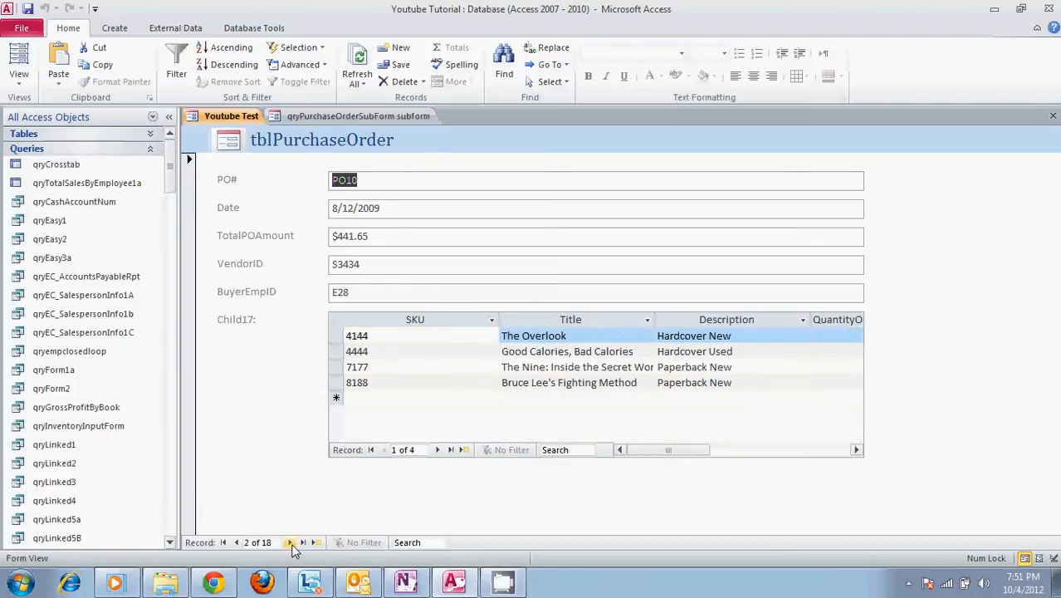
left_click(292, 542)
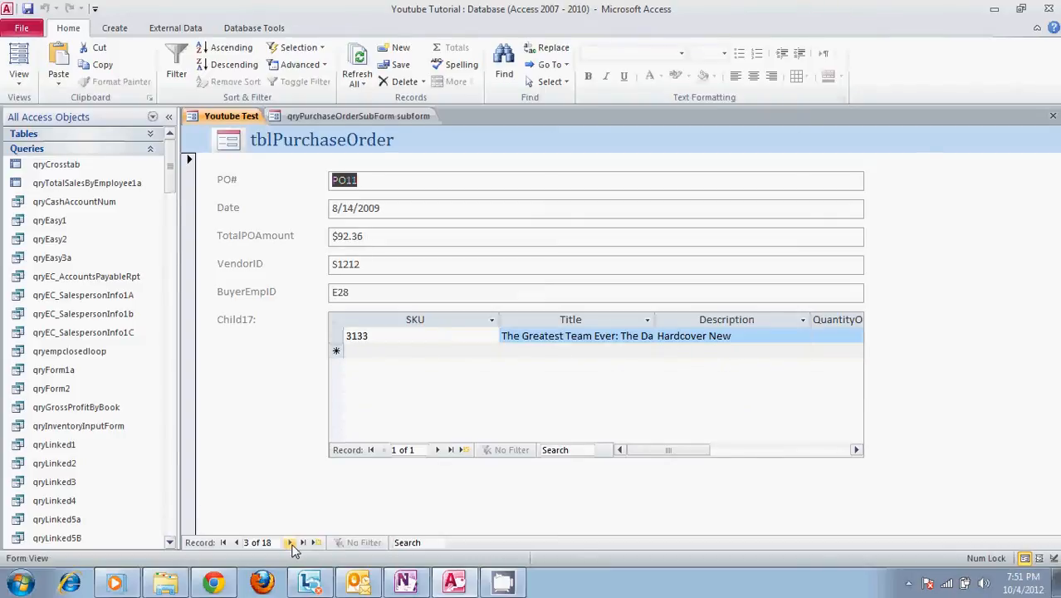
- Advance to the fourth purchase order to check its linked items
left_click(292, 542)
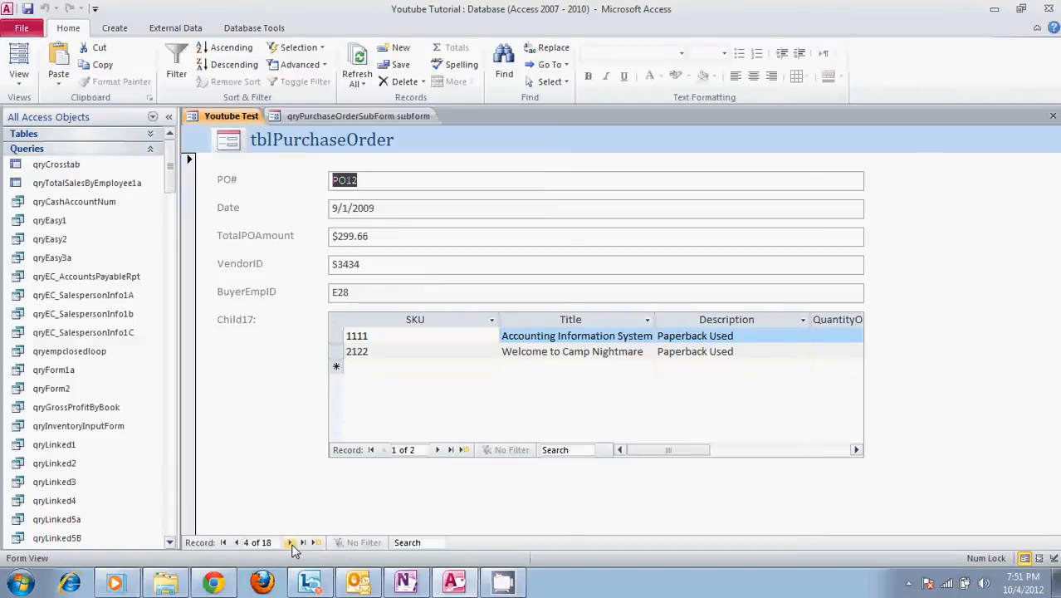
- In Design View, set the subform control's Source Object first to frmReceivingEvent and finally to qrysubform1
left_click(15, 81)
left_click(64, 183)
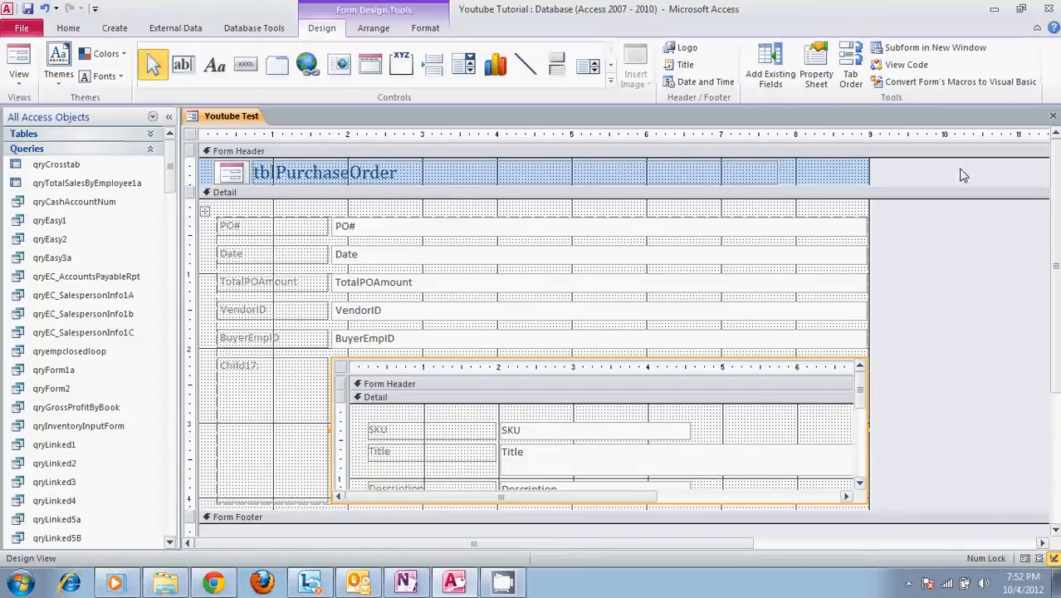
left_click(818, 68)
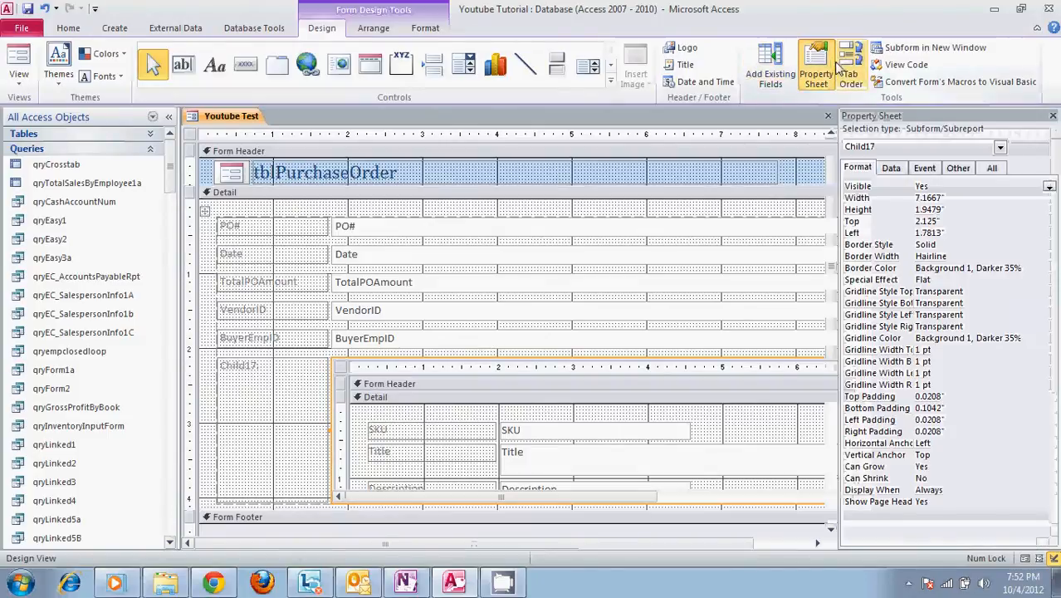
left_click(902, 169)
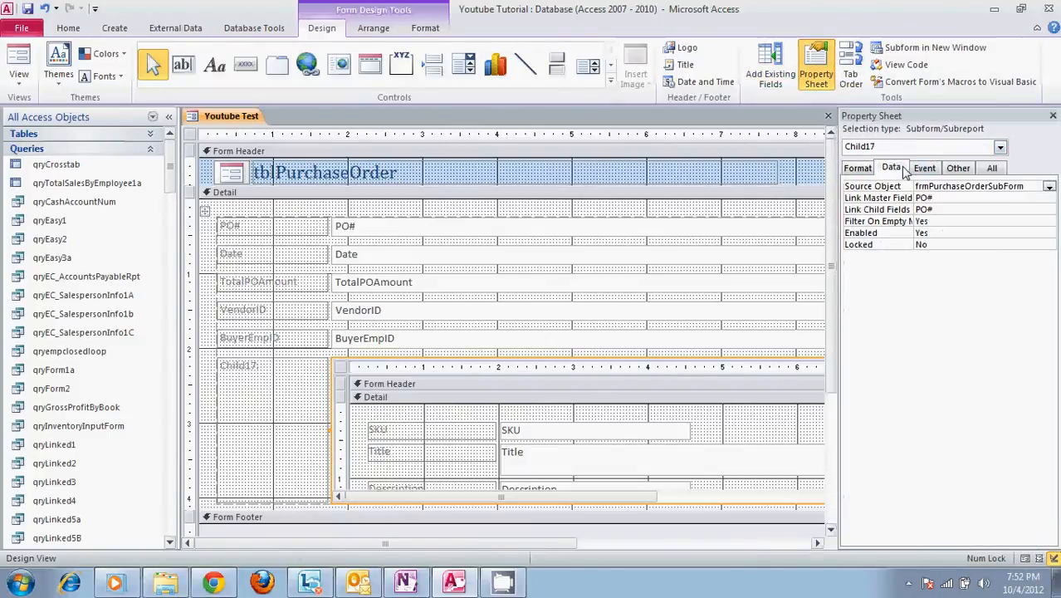
left_click(1049, 188)
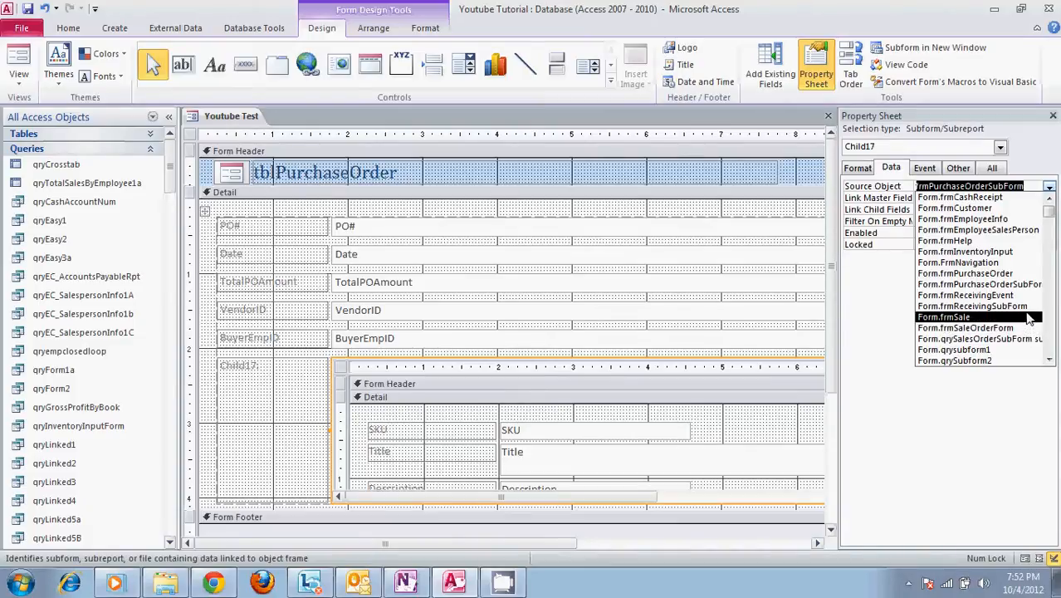
left_click(972, 294)
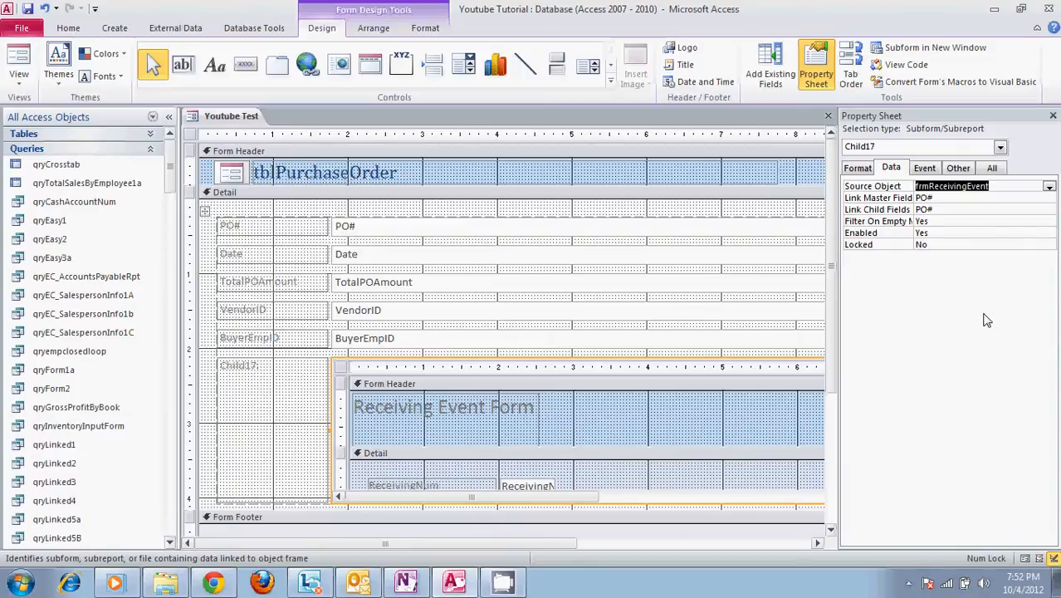
left_click(1049, 188)
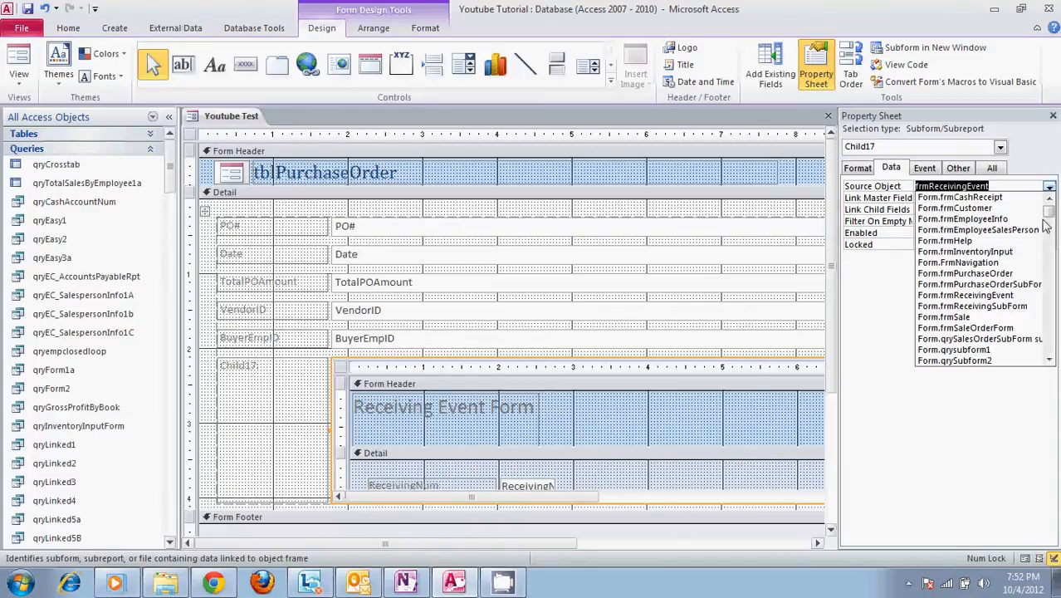
left_click(1019, 352)
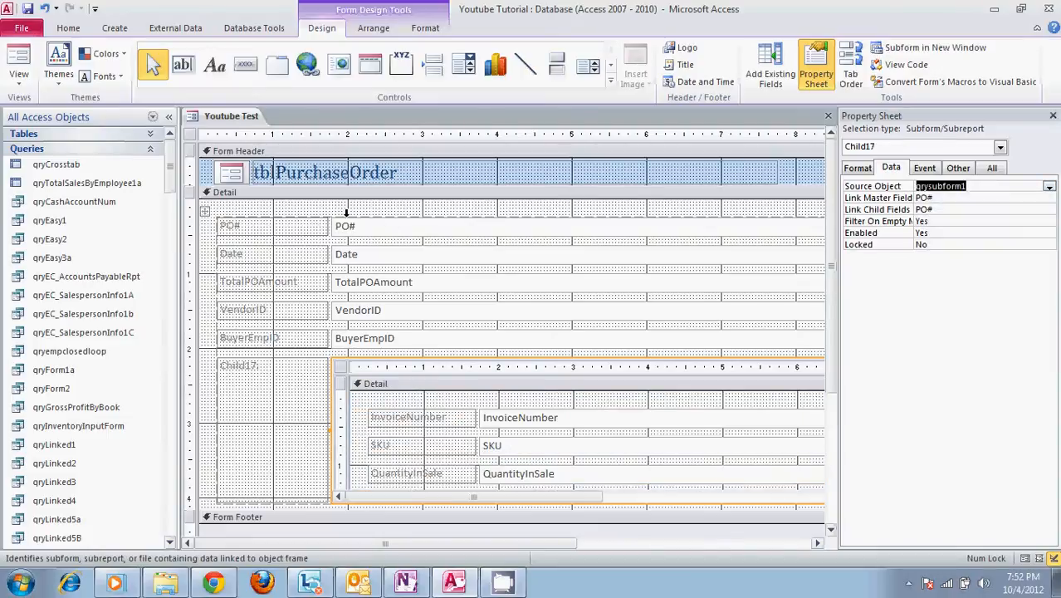
- Show the form in Form View and examine the subform's columns from the invoice number through to the price
left_click(18, 71)
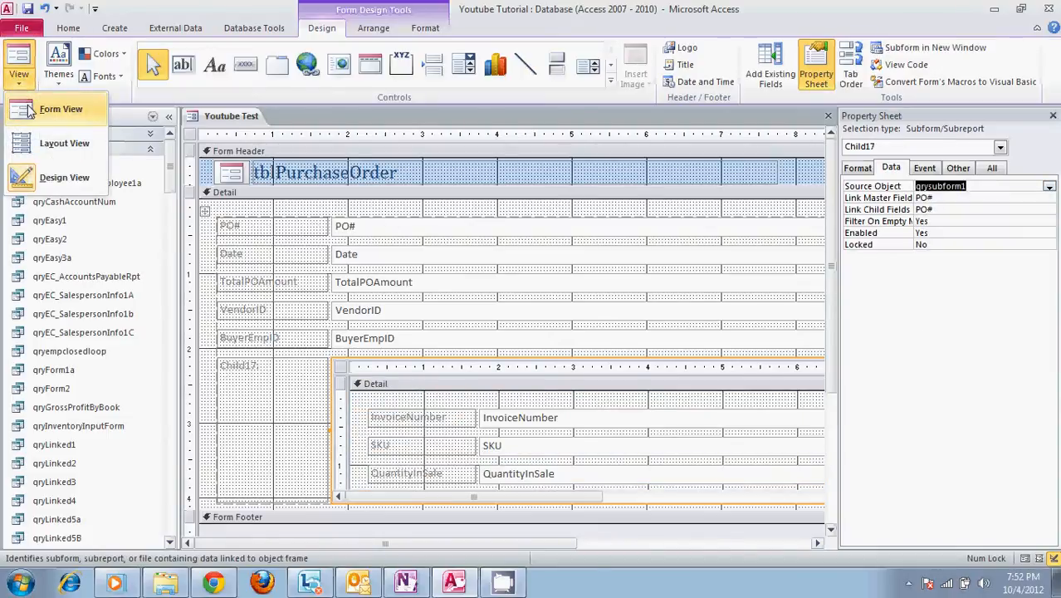
left_click(29, 108)
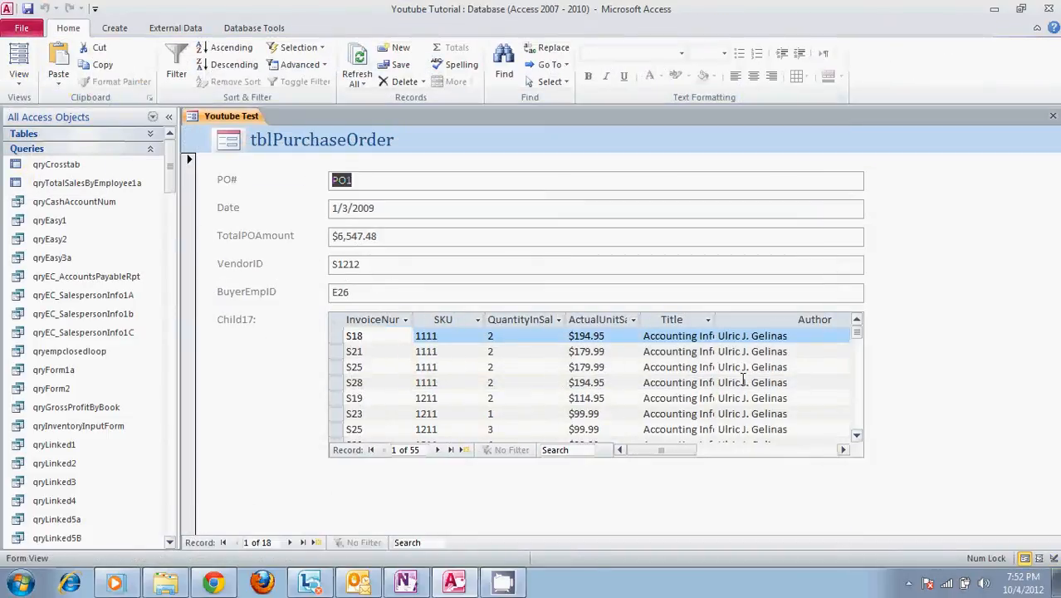
mouse_move(667, 450)
left_mouse_down()
mouse_move(801, 447)
mouse_move(658, 446)
left_mouse_up()
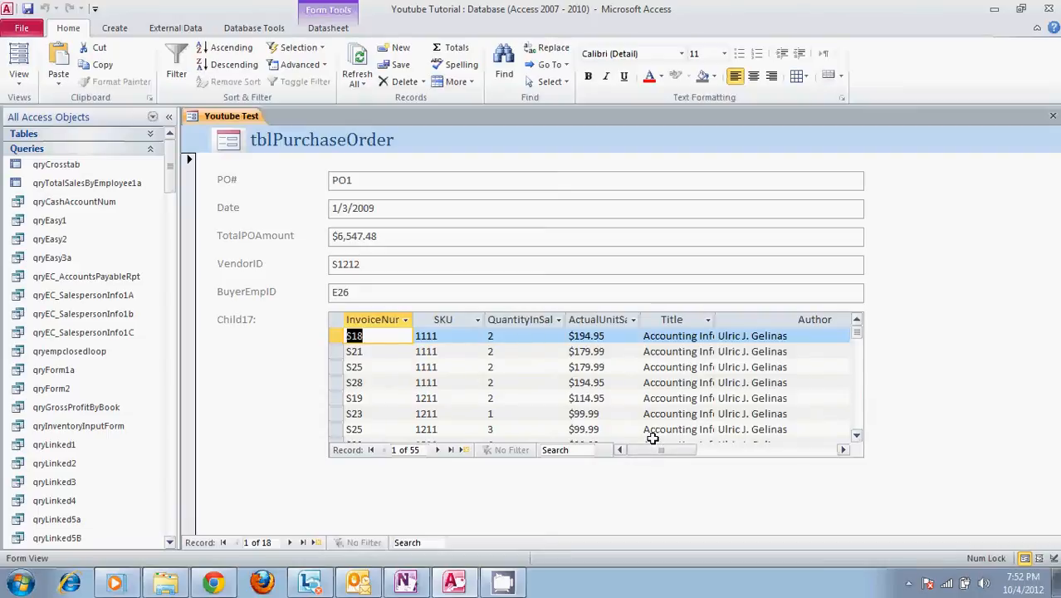
left_click_drag(656, 455, 770, 438)
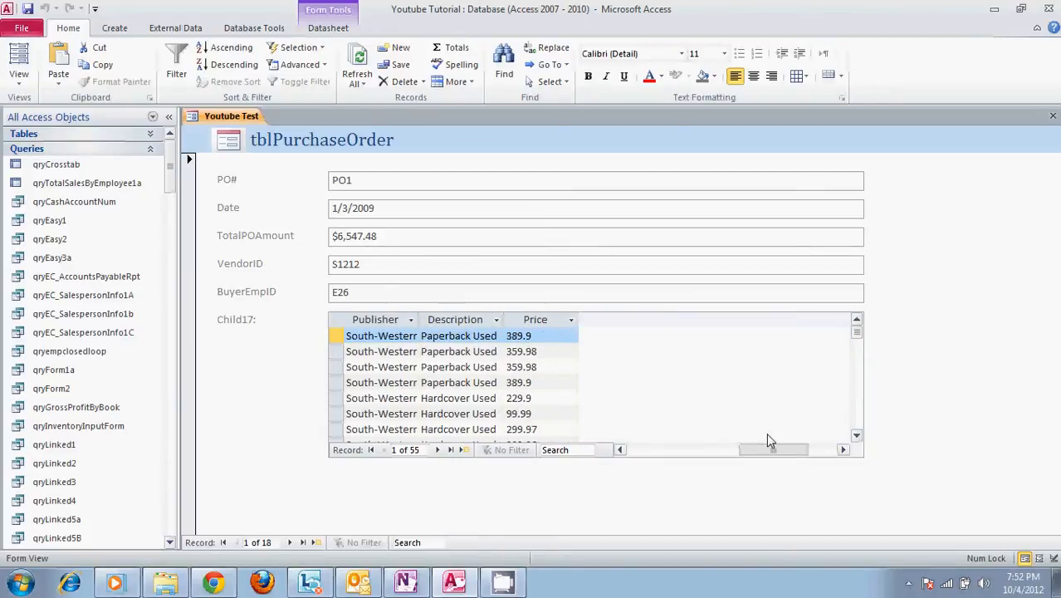
left_click_drag(767, 441, 653, 462)
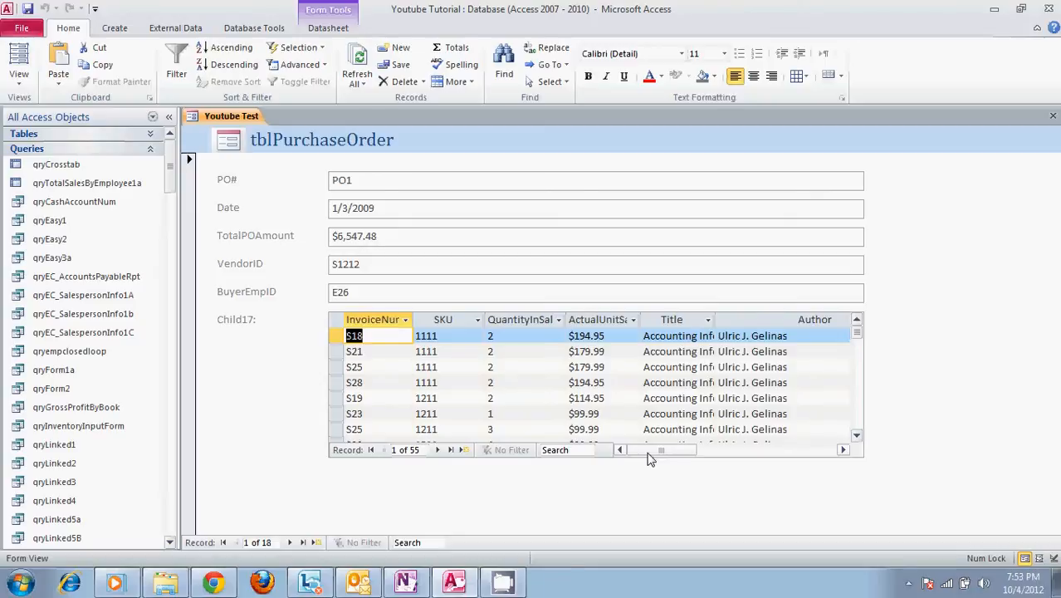
- Advance through the purchase orders from the first to the fourth record to compare the items listed in the subform
left_click(291, 542)
left_click(291, 542)
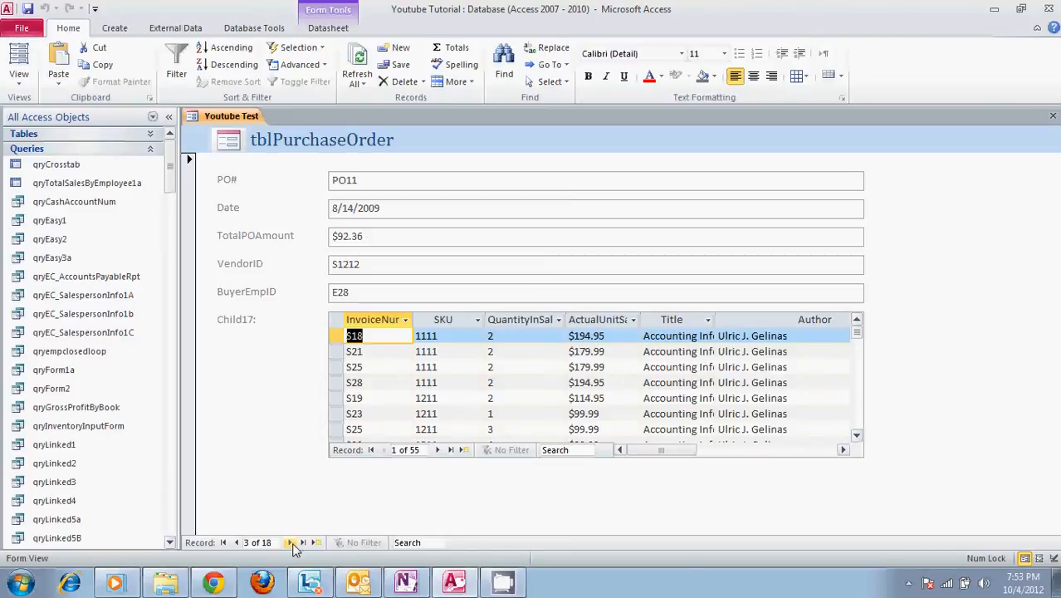
left_click(290, 542)
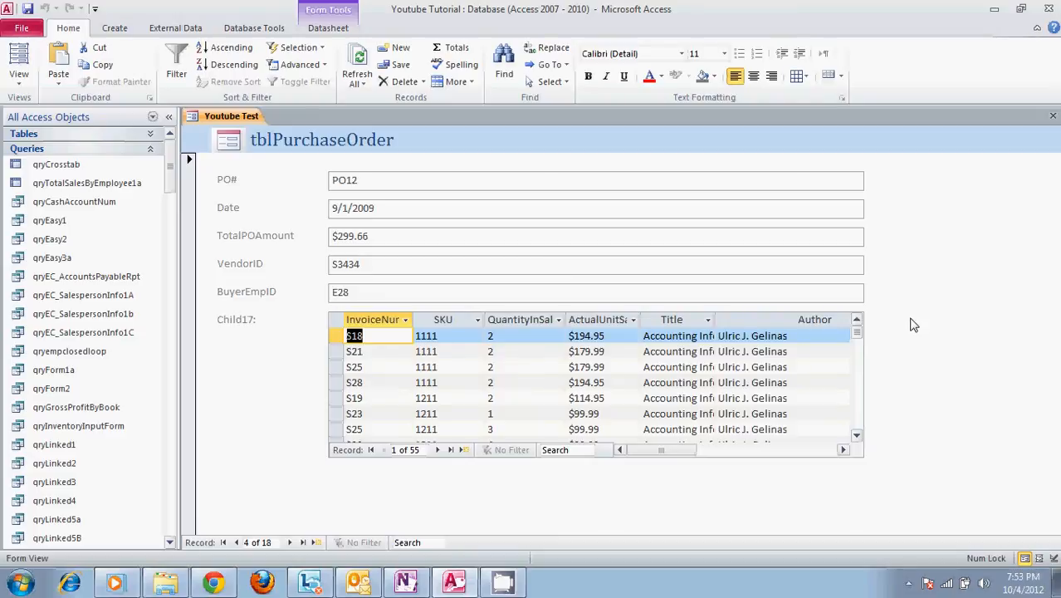
- Start closing the form Youtube Test
left_click(1053, 116)
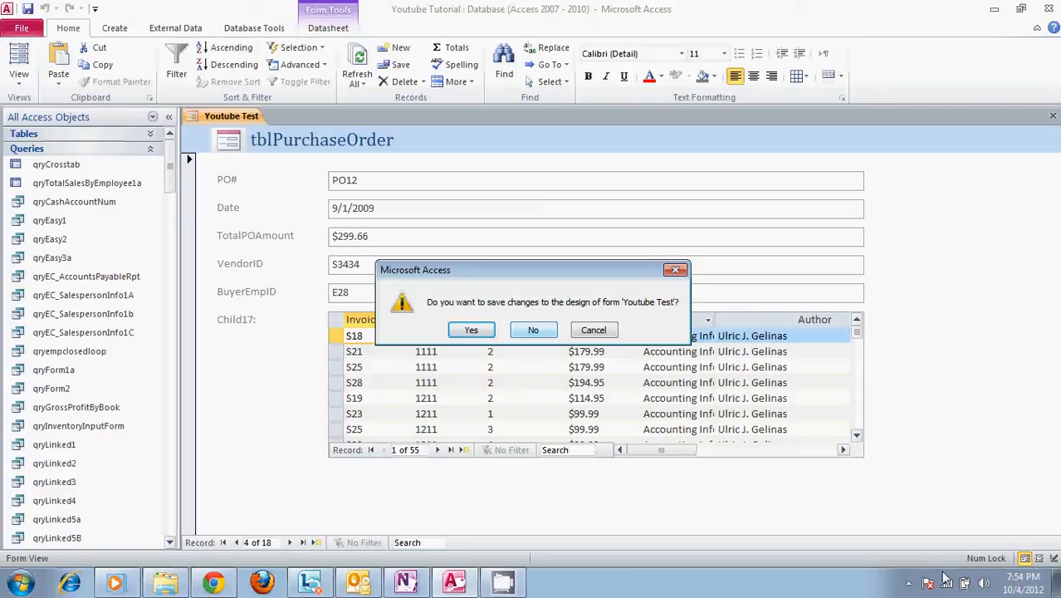
left_click(909, 583)
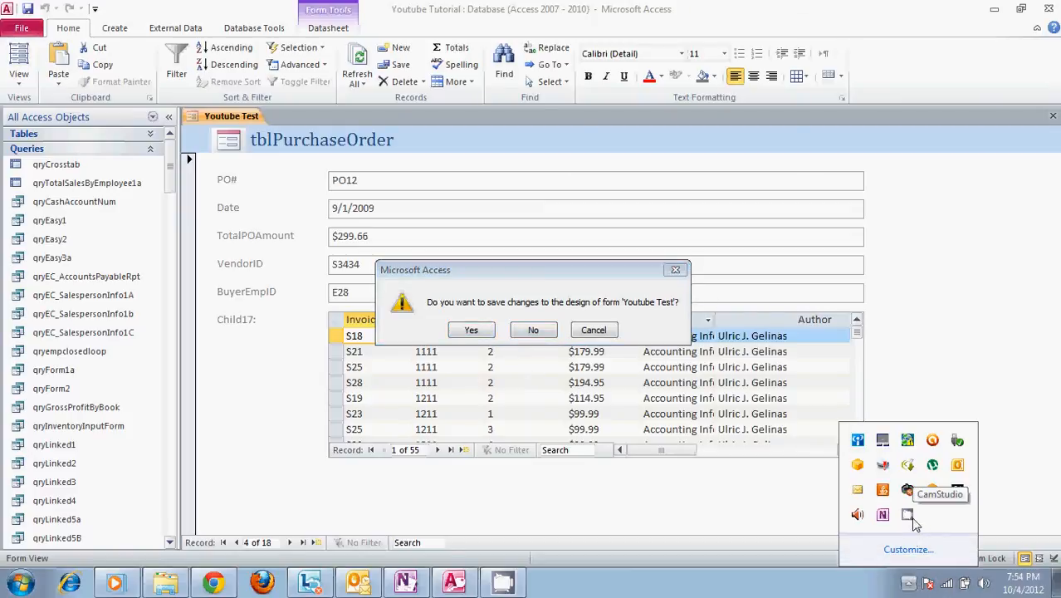